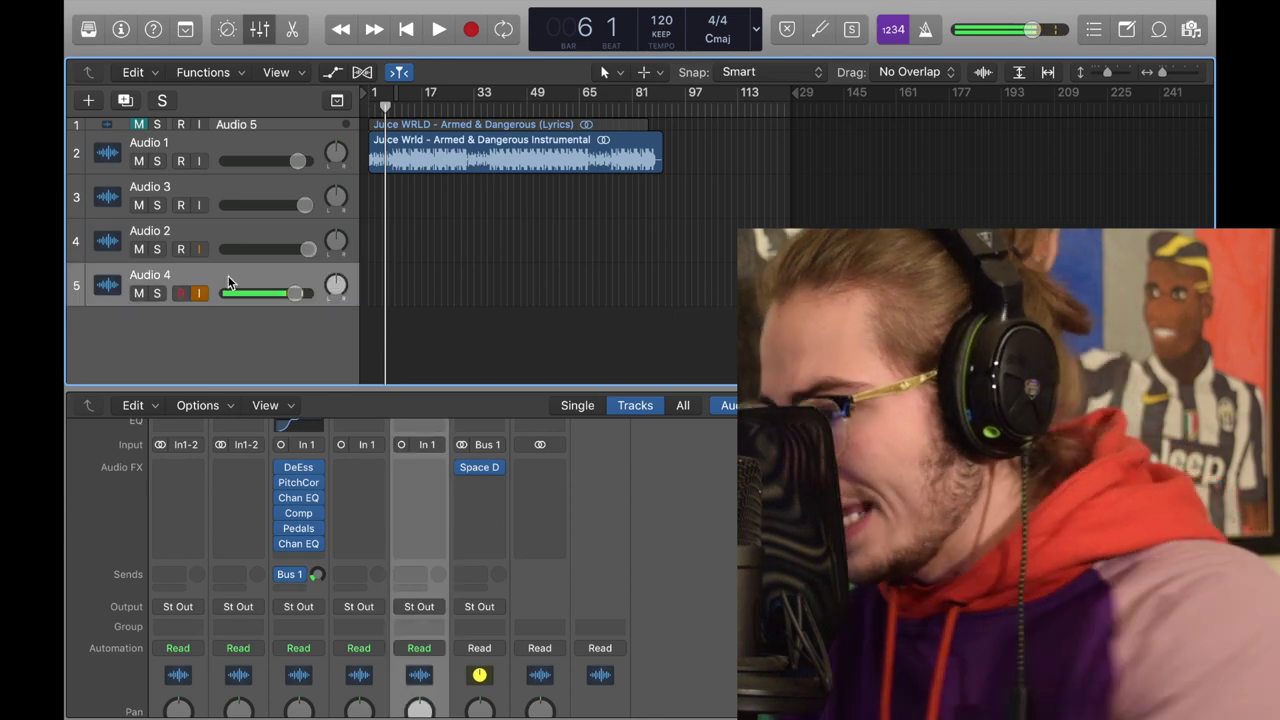
Step: Rename track 4 to 'Effect' and select the Dry track to record take Dry#04
{"action": "left_click", "coordinate": [160, 231]}
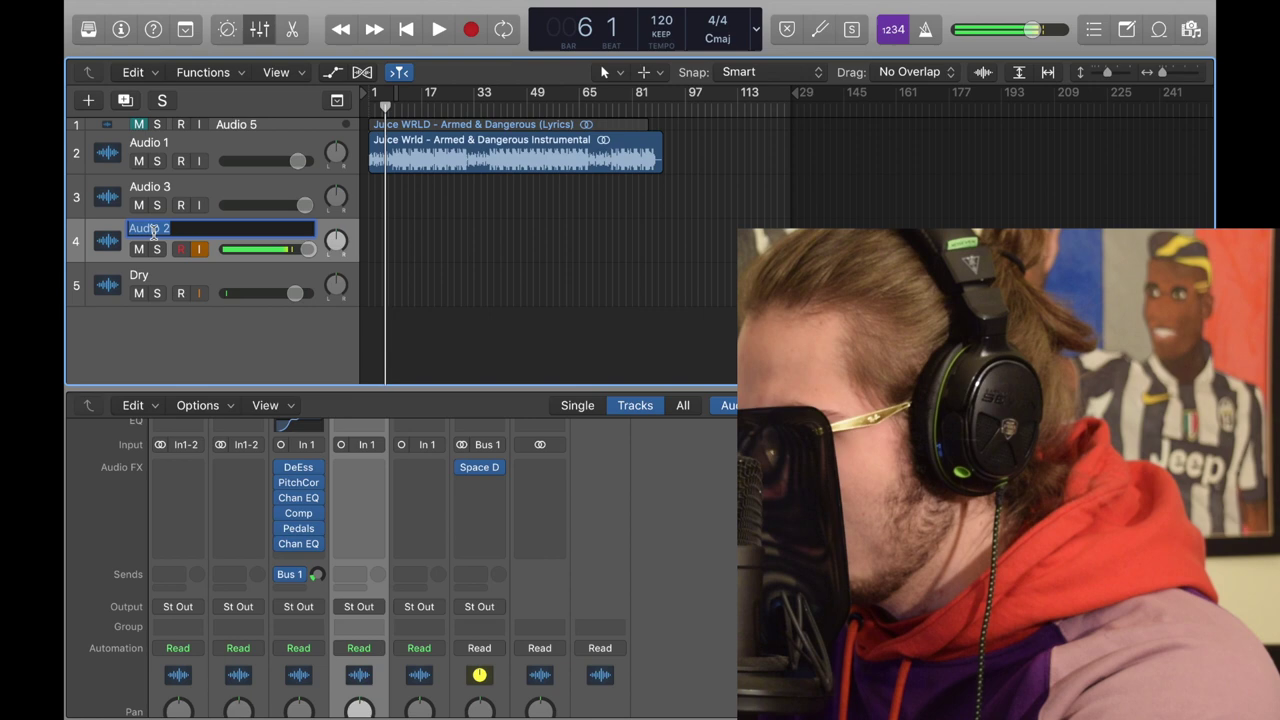
{"action": "type", "text": "Effect"}
{"action": "left_click", "coordinate": [200, 207]}
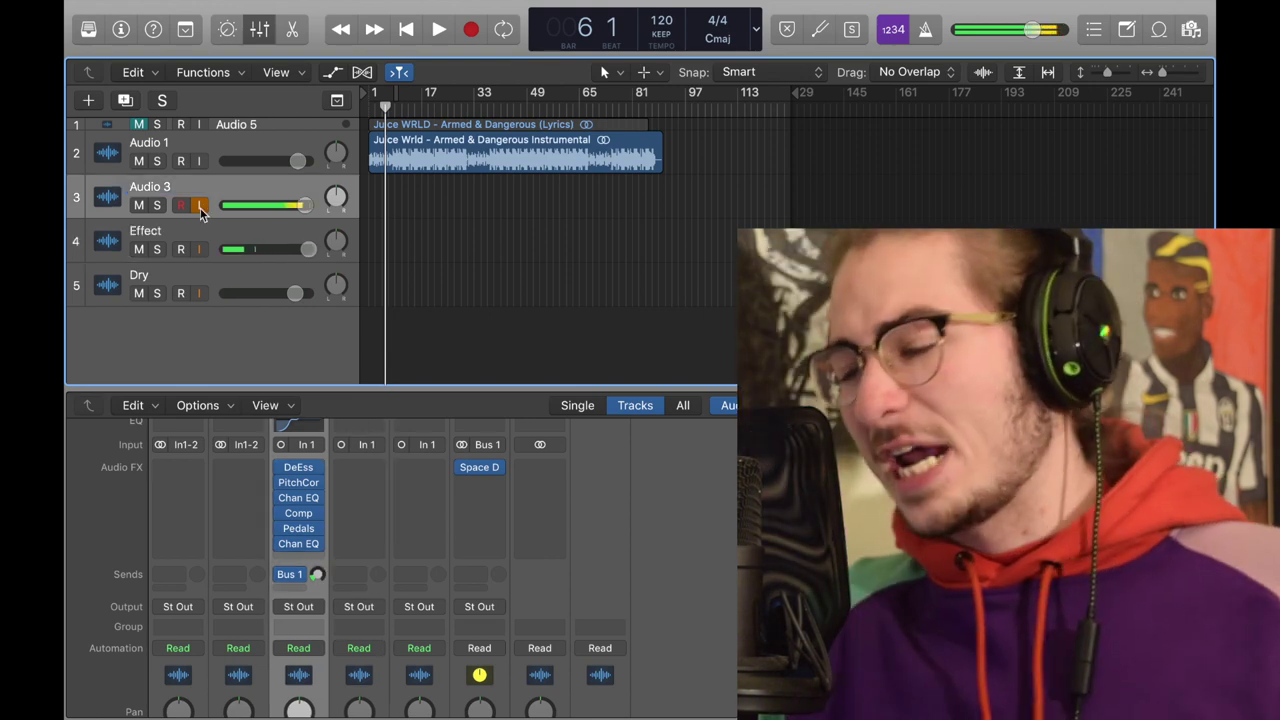
{"action": "key", "text": "Down"}
{"action": "key", "text": "Down"}
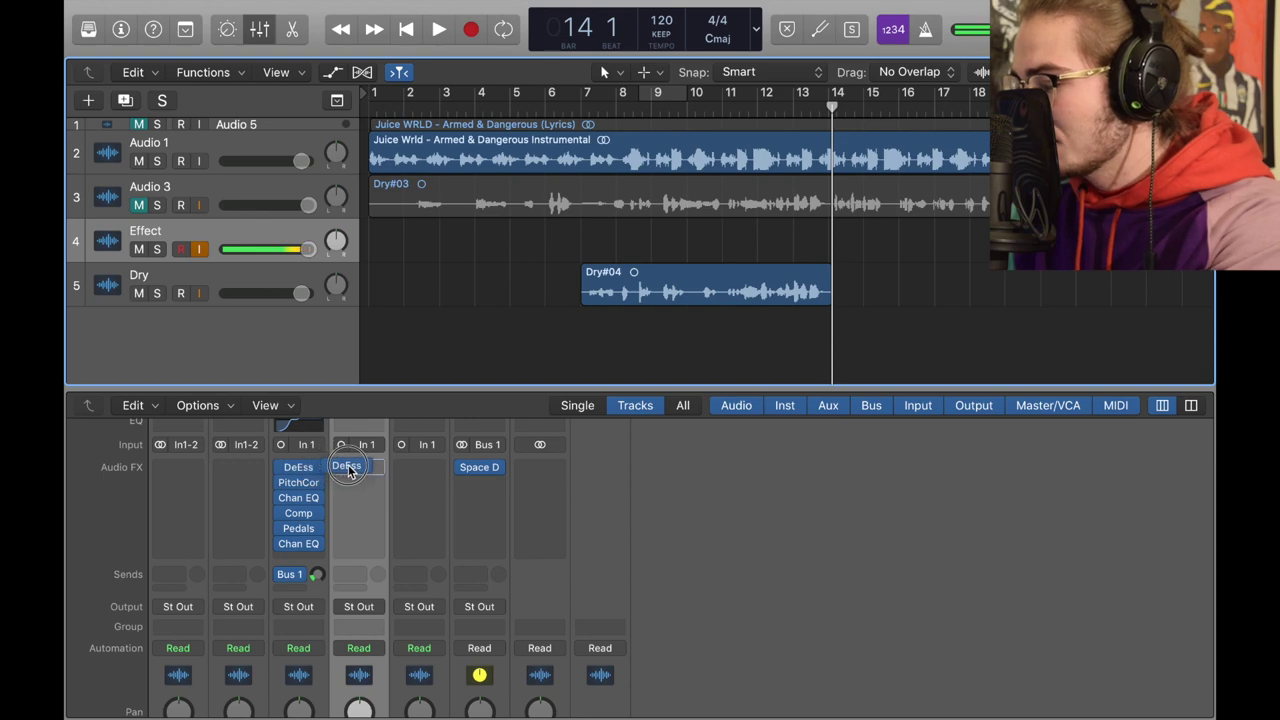
Step: Load a DeEsser with the Reduce Presence 02 preset into the Effect channel's first slot
{"action": "left_click", "coordinate": [347, 467]}
{"action": "mouse_move", "coordinate": [379, 535]}
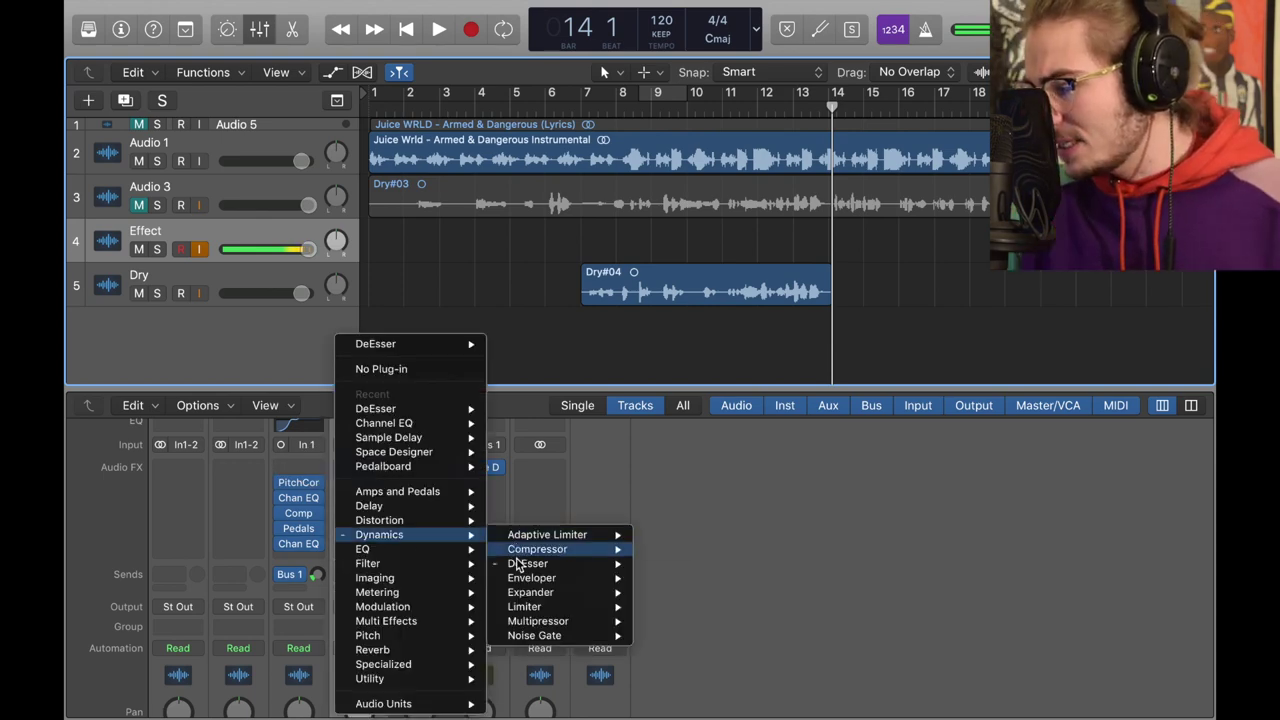
{"action": "left_click", "coordinate": [667, 563]}
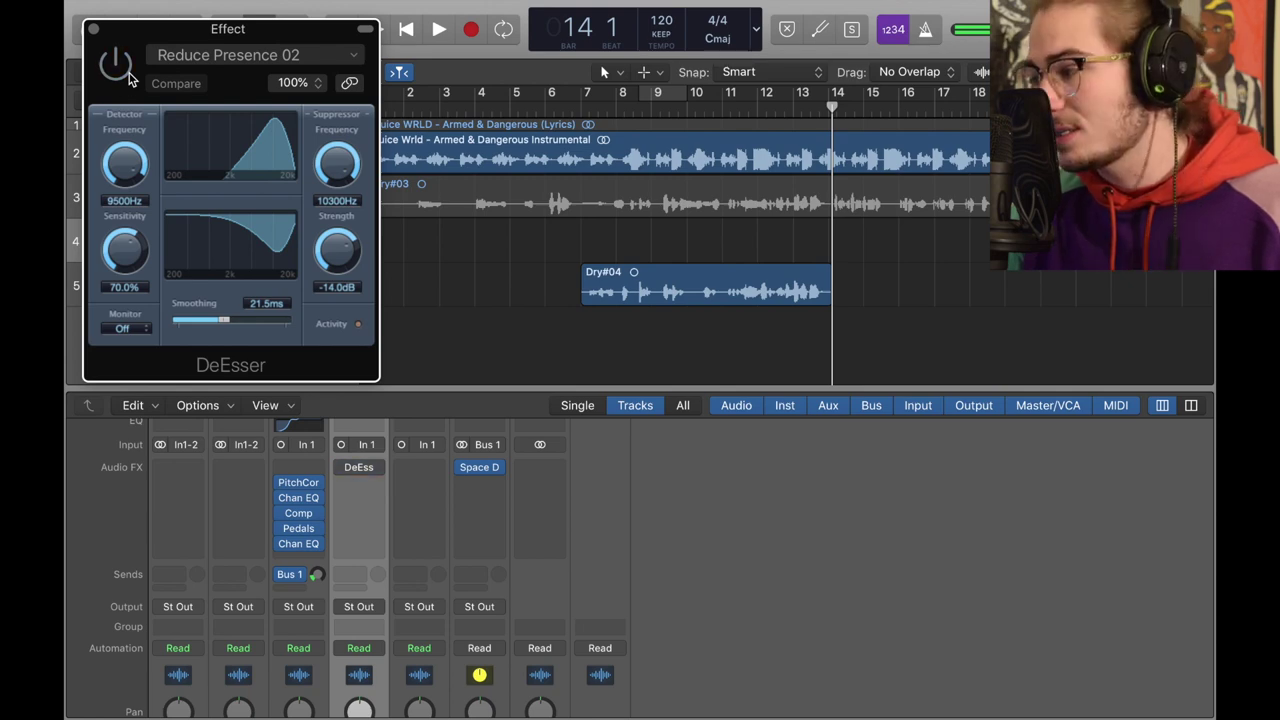
Step: Set the Effect channel's Pitch Correction to root F, major scale
{"action": "left_click", "coordinate": [358, 484]}
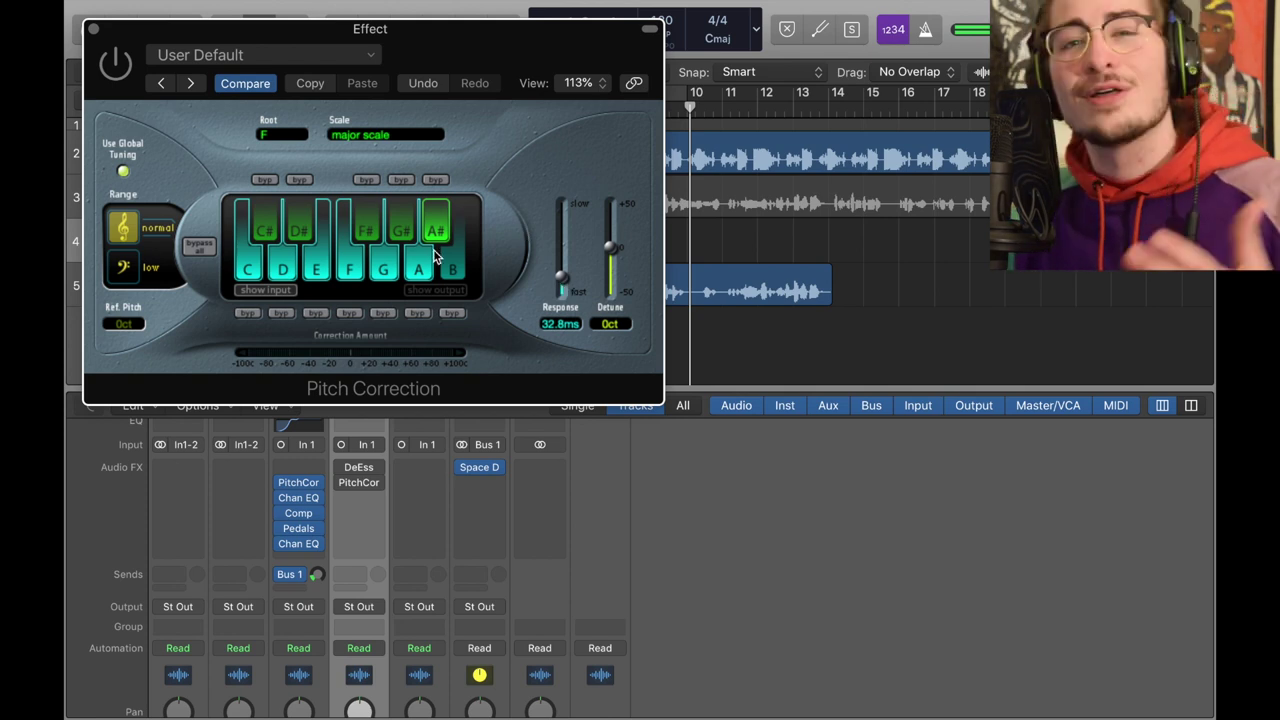
{"action": "left_click", "coordinate": [298, 484]}
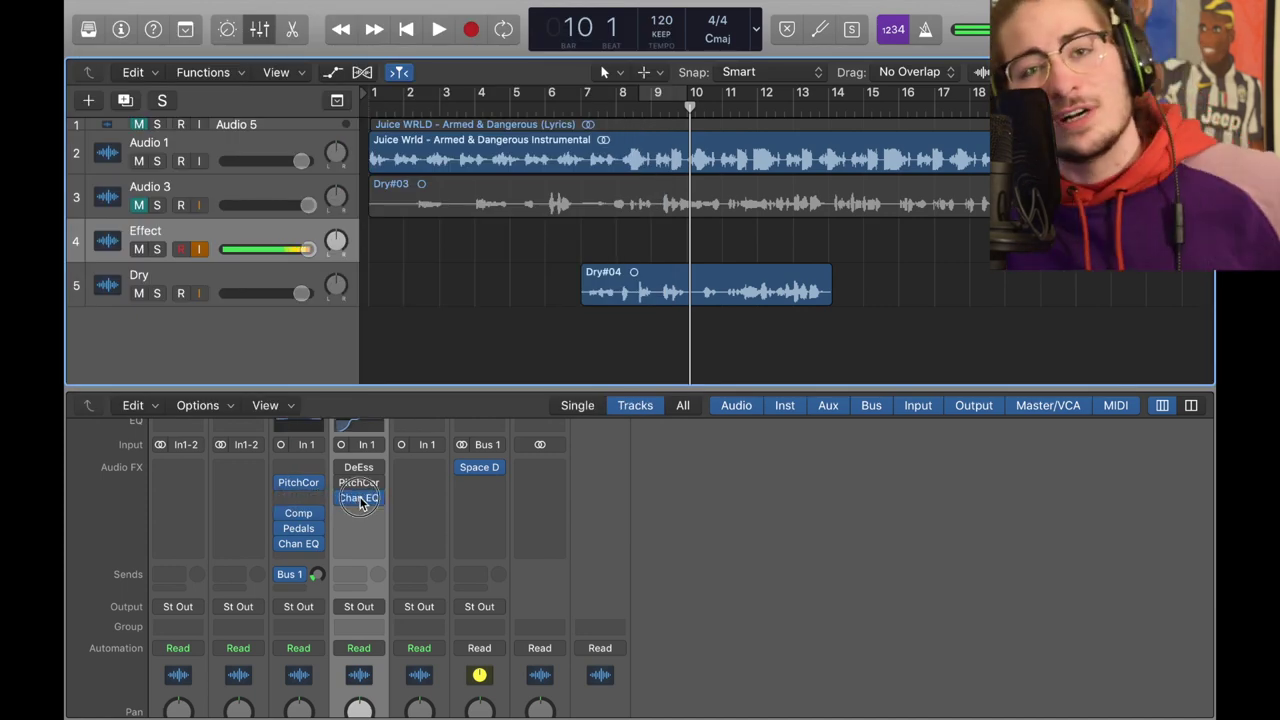
Step: Check the Effect channel's Channel EQ bands: low cut below 182 Hz, lifted mids and highs
{"action": "left_click", "coordinate": [361, 500]}
{"action": "left_click_drag", "start_coordinate": [514, 51], "coordinate": [640, 126]}
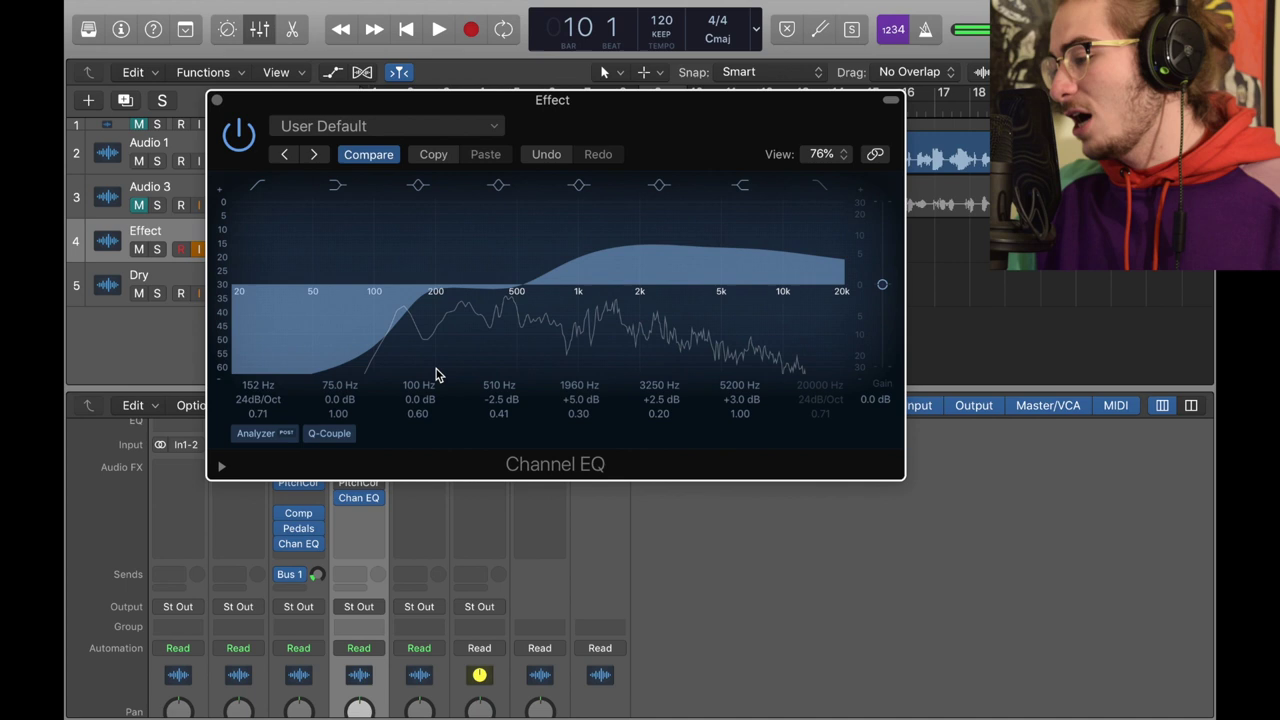
{"action": "mouse_move", "coordinate": [723, 273]}
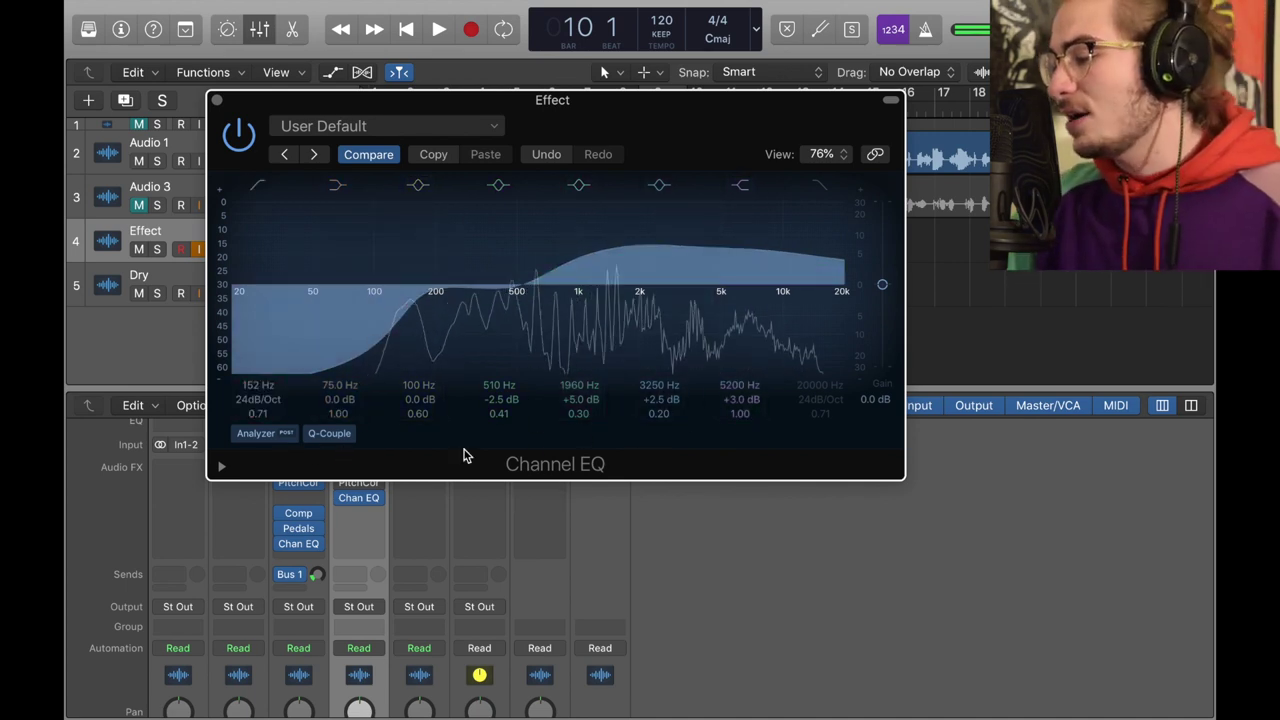
{"action": "mouse_move", "coordinate": [395, 335]}
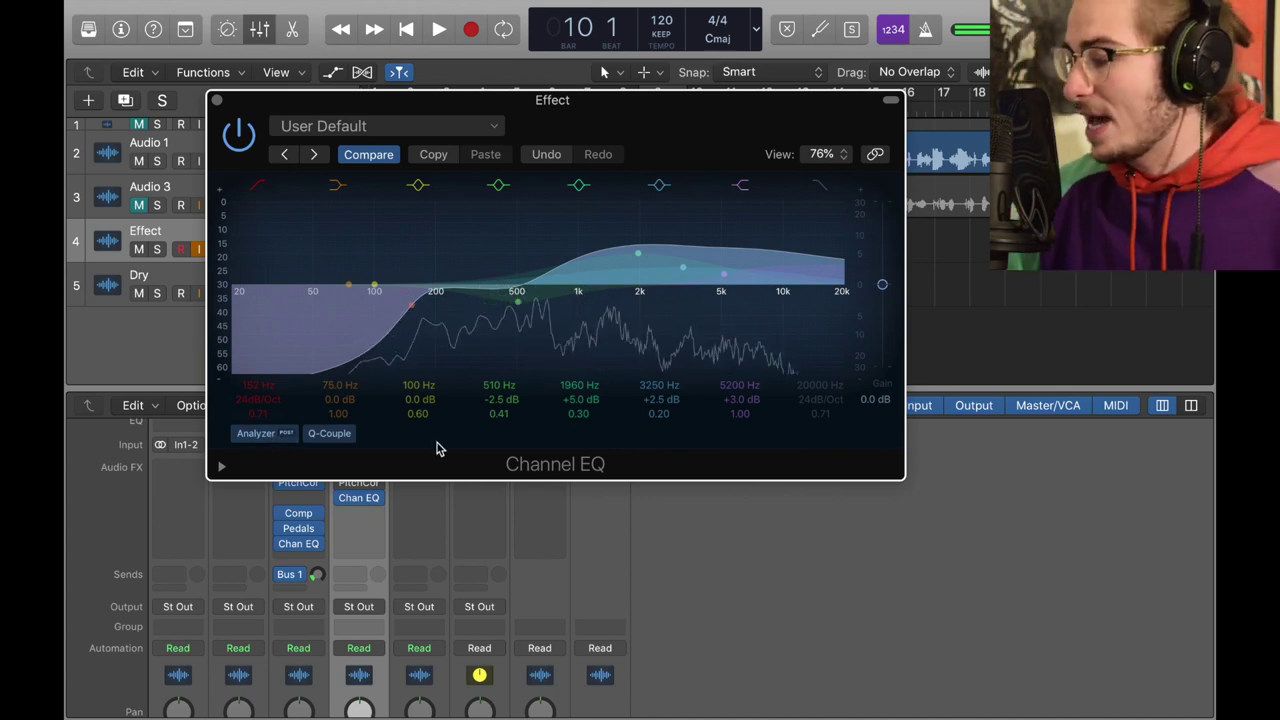
{"action": "key", "text": "super+w"}
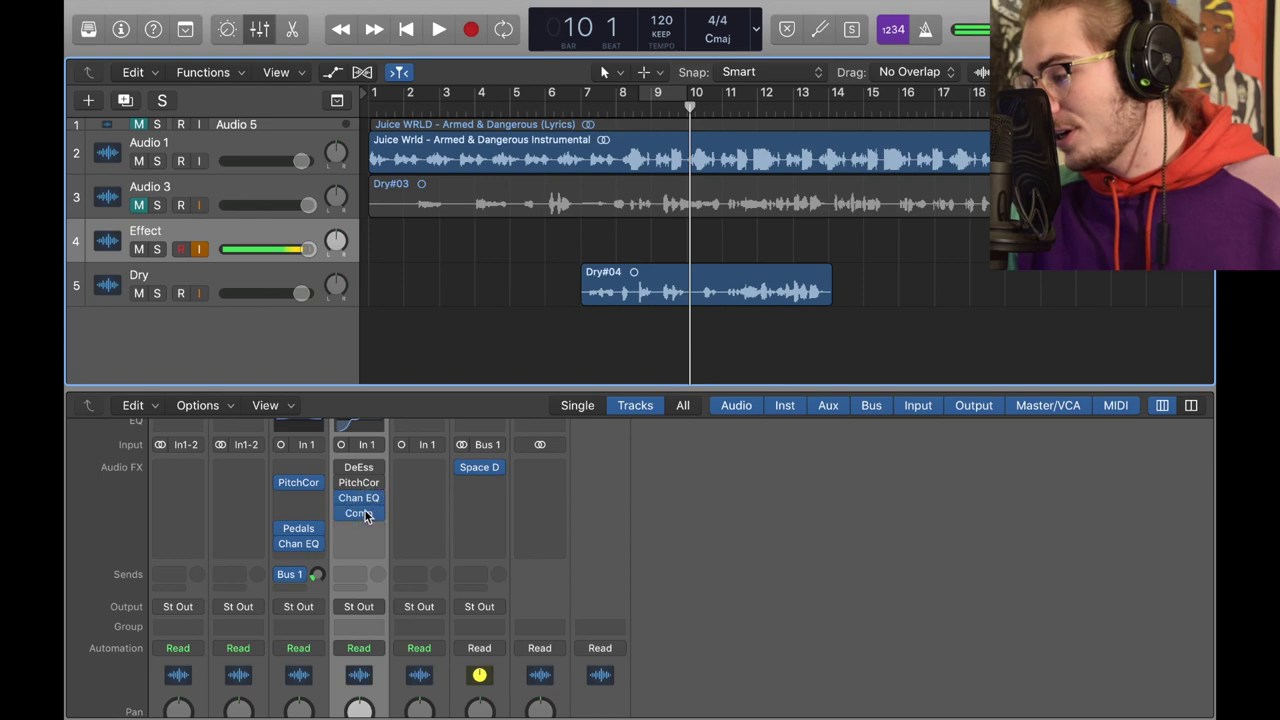
Step: Insert a Compressor after the EQ and load its Classic VCA voice preset
{"action": "left_click", "coordinate": [365, 513]}
{"action": "mouse_move", "coordinate": [379, 534]}
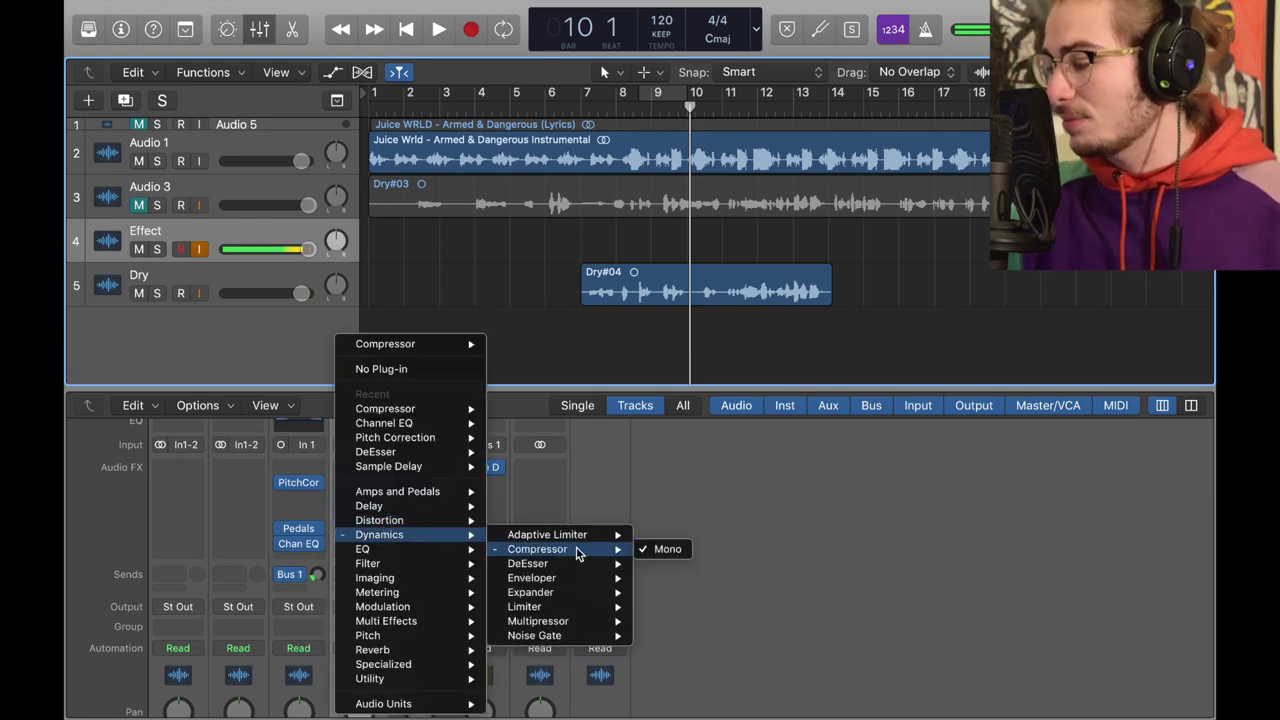
{"action": "left_click", "coordinate": [668, 549]}
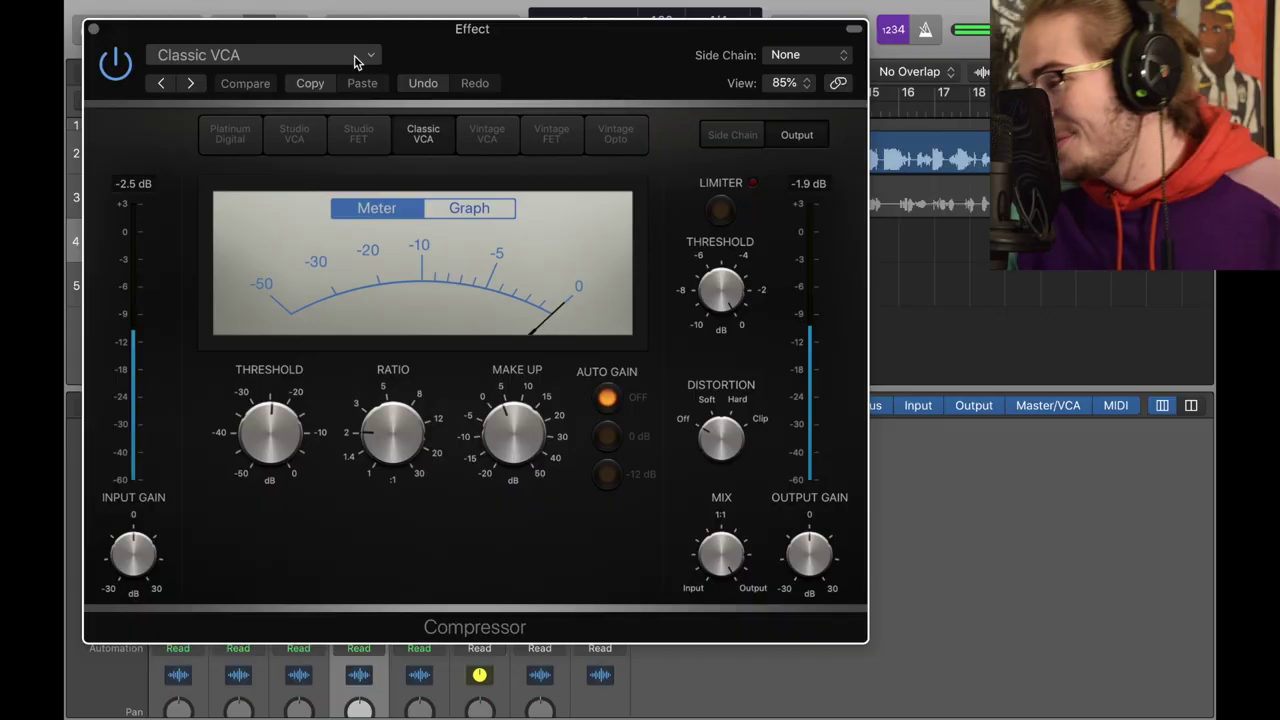
{"action": "left_click", "coordinate": [354, 55]}
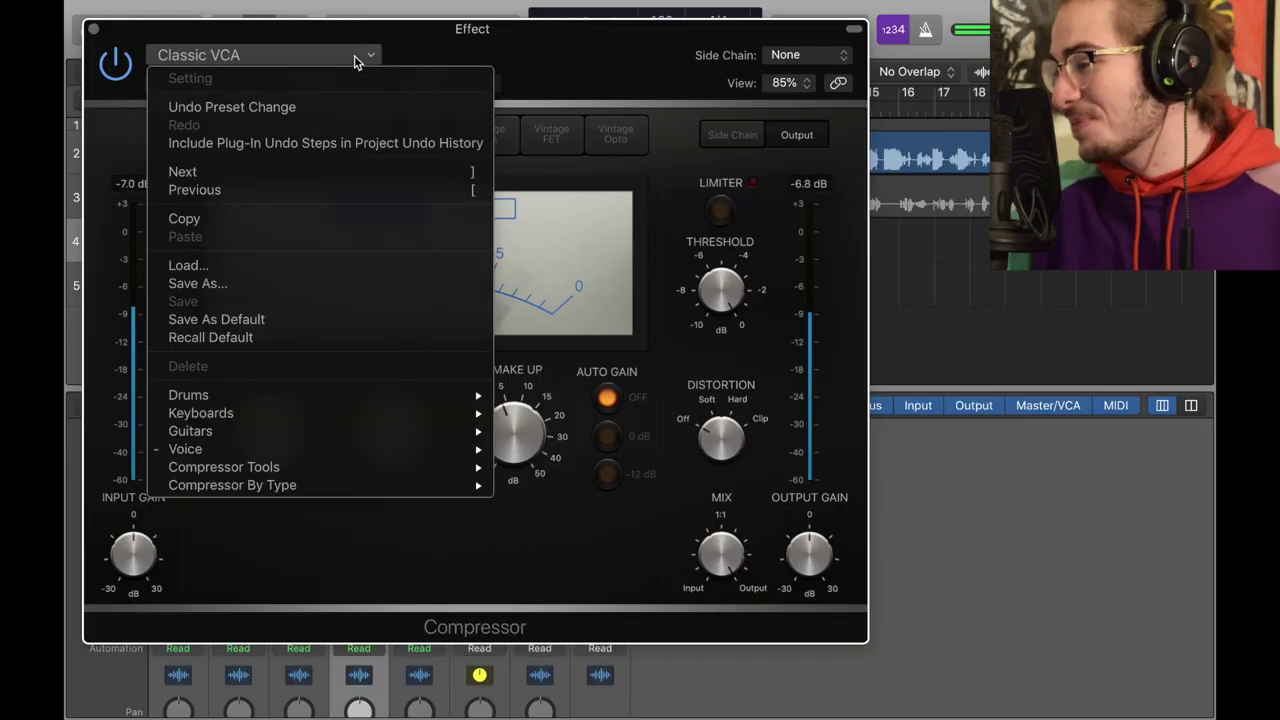
{"action": "mouse_move", "coordinate": [186, 449]}
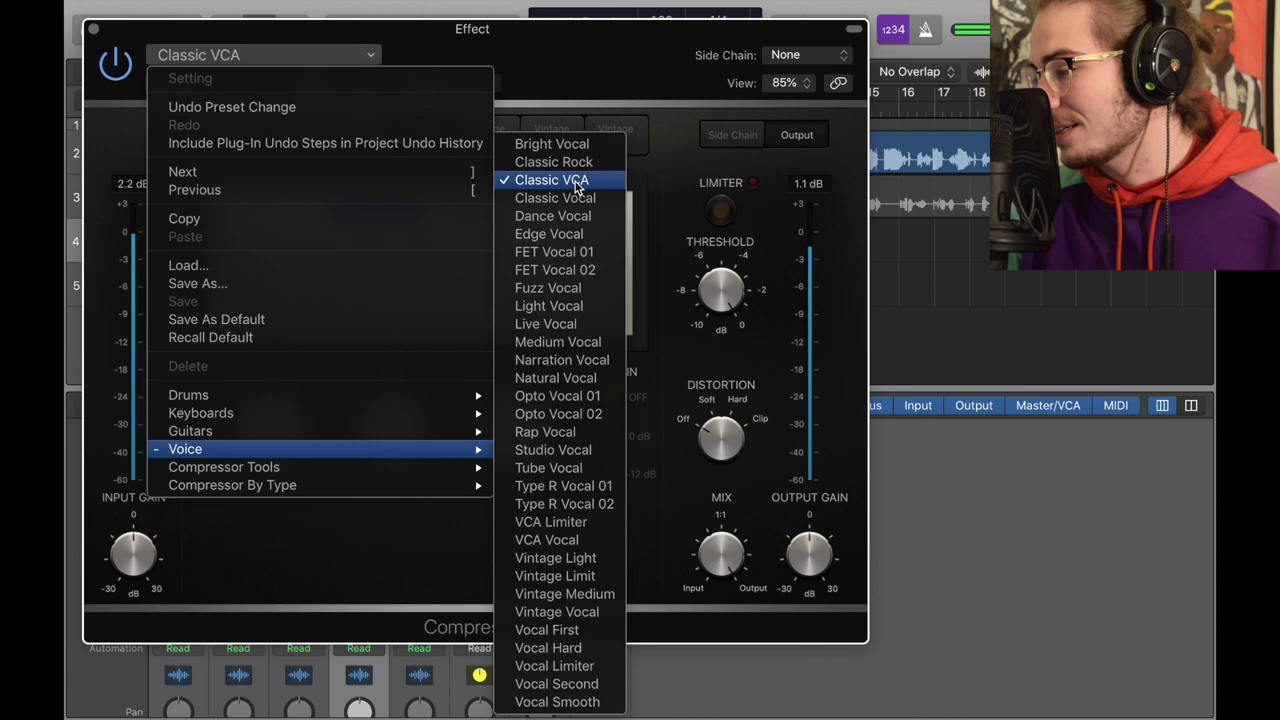
{"action": "left_click", "coordinate": [91, 30]}
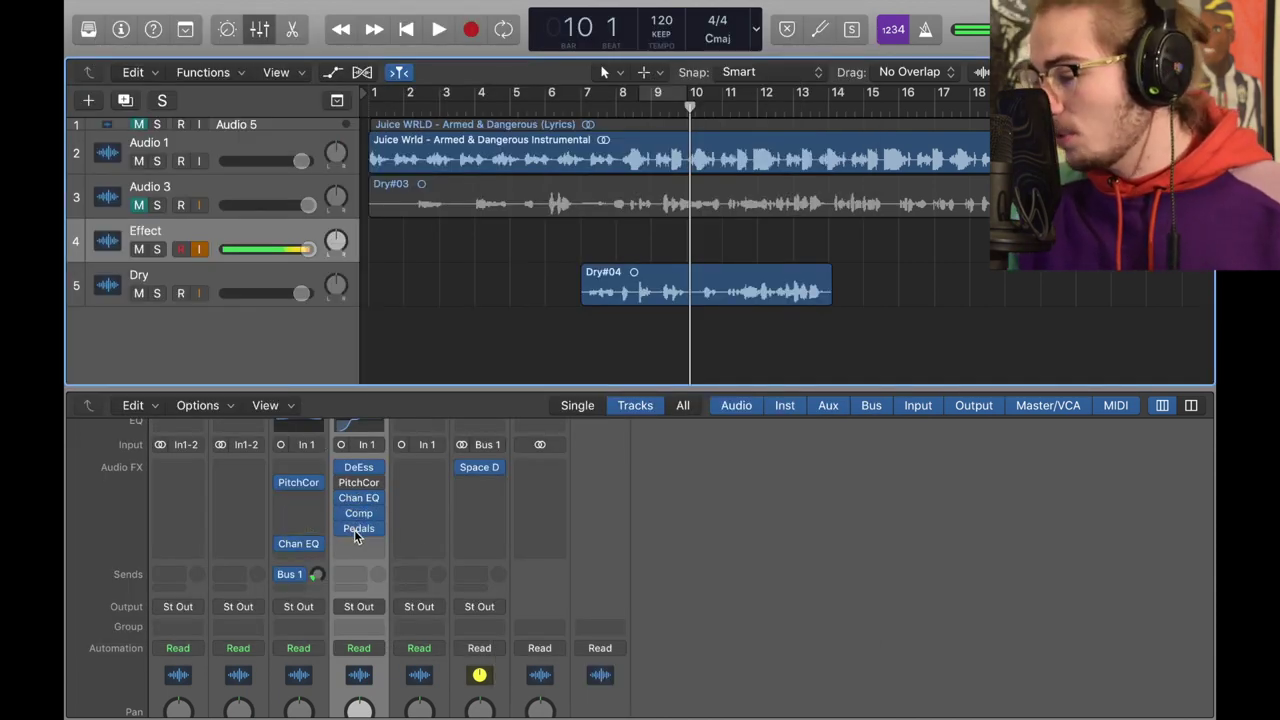
Step: Insert a Pedalboard after the Compressor using the Fat Squash preset
{"action": "left_click", "coordinate": [355, 535]}
{"action": "key", "text": "Escape"}
{"action": "left_click", "coordinate": [379, 531]}
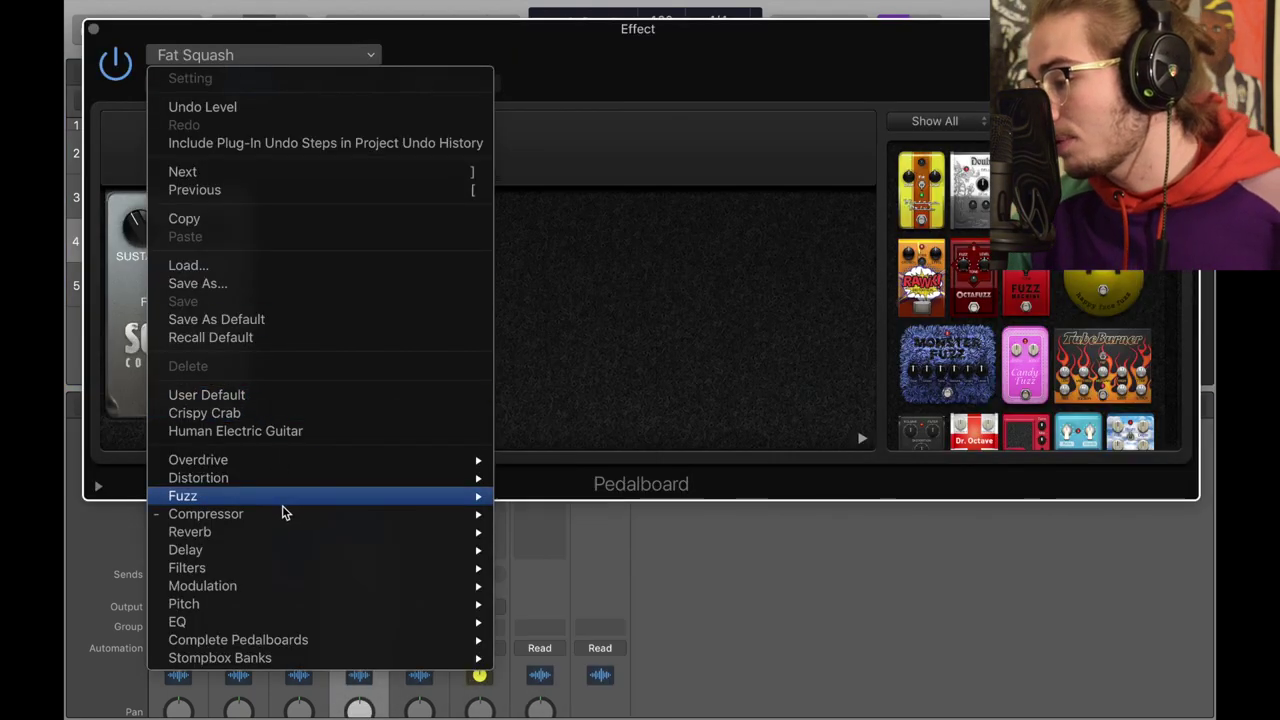
{"action": "mouse_move", "coordinate": [182, 496]}
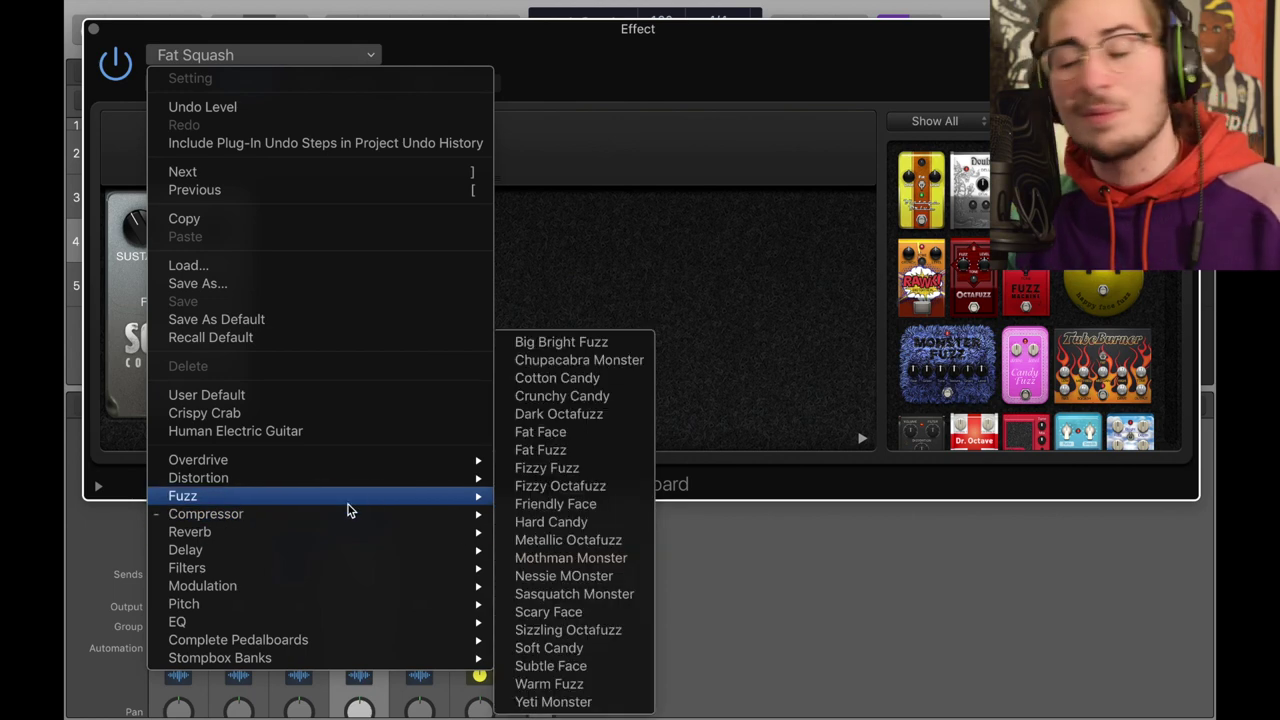
{"action": "left_click", "coordinate": [628, 281]}
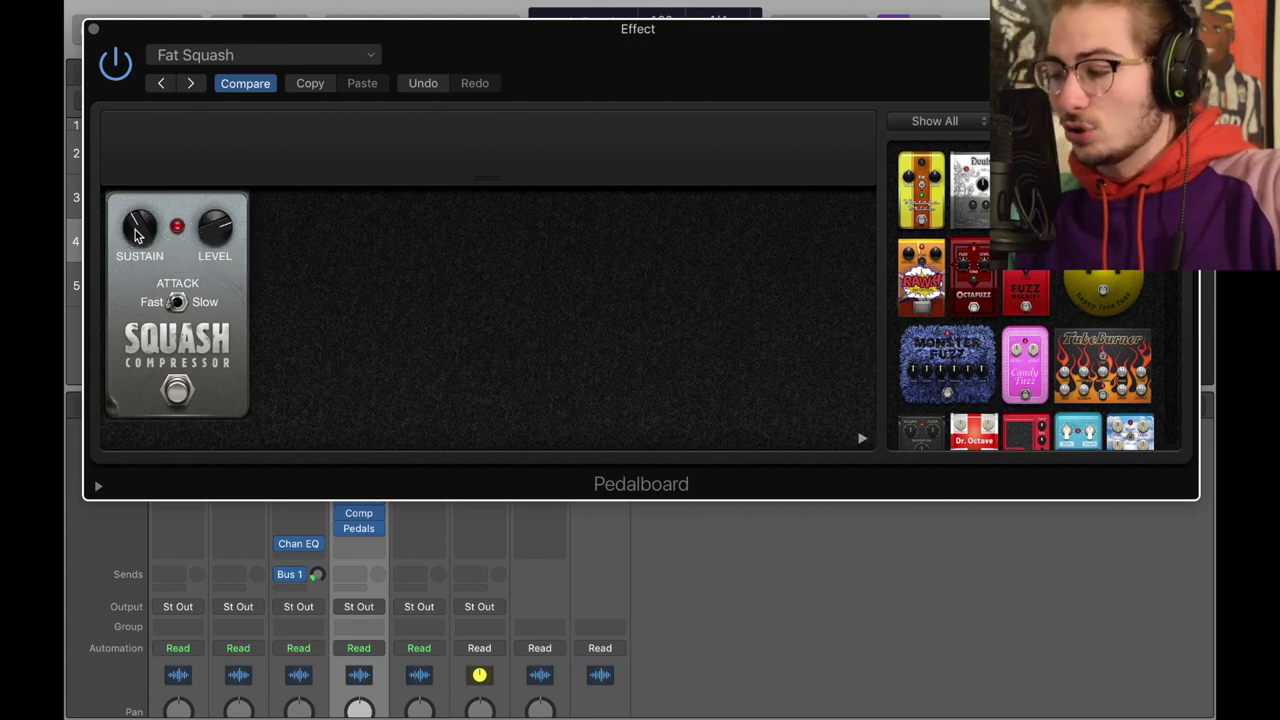
Step: Check the second Channel EQ's broad +3.5 dB boost around 670 Hz after the Pedalboard
{"action": "key", "text": "super+w"}
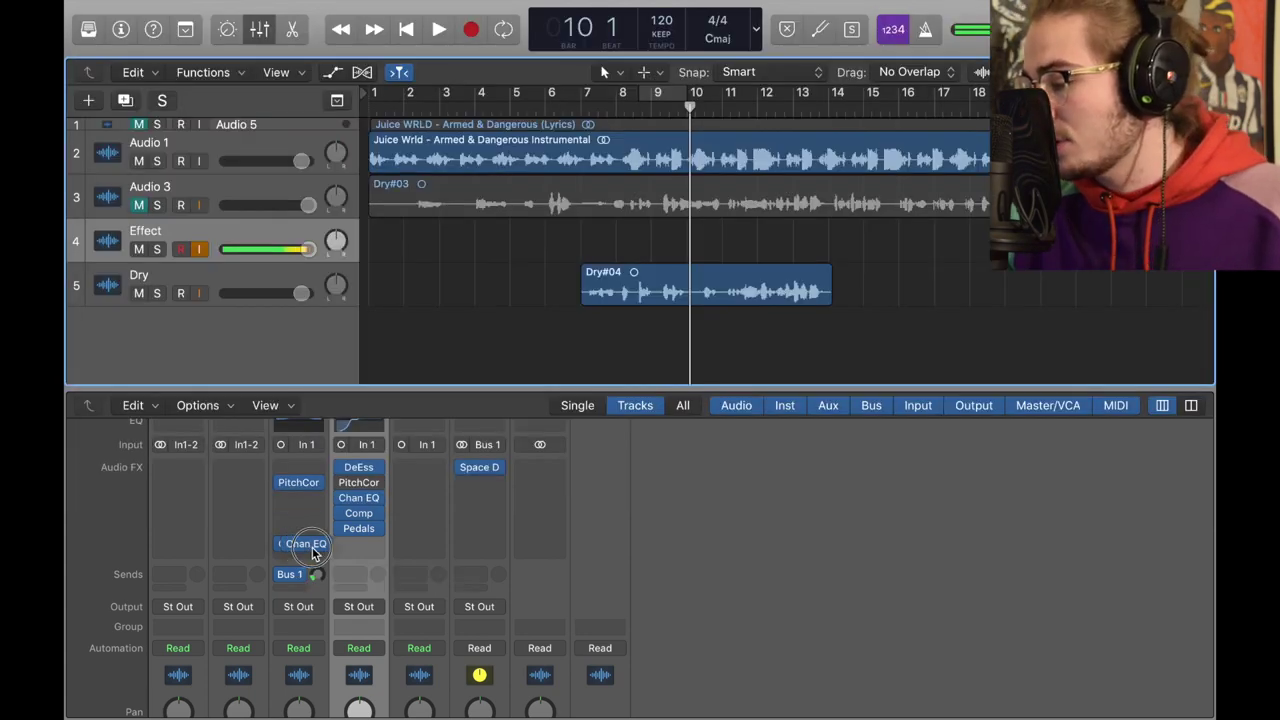
{"action": "left_click", "coordinate": [352, 545]}
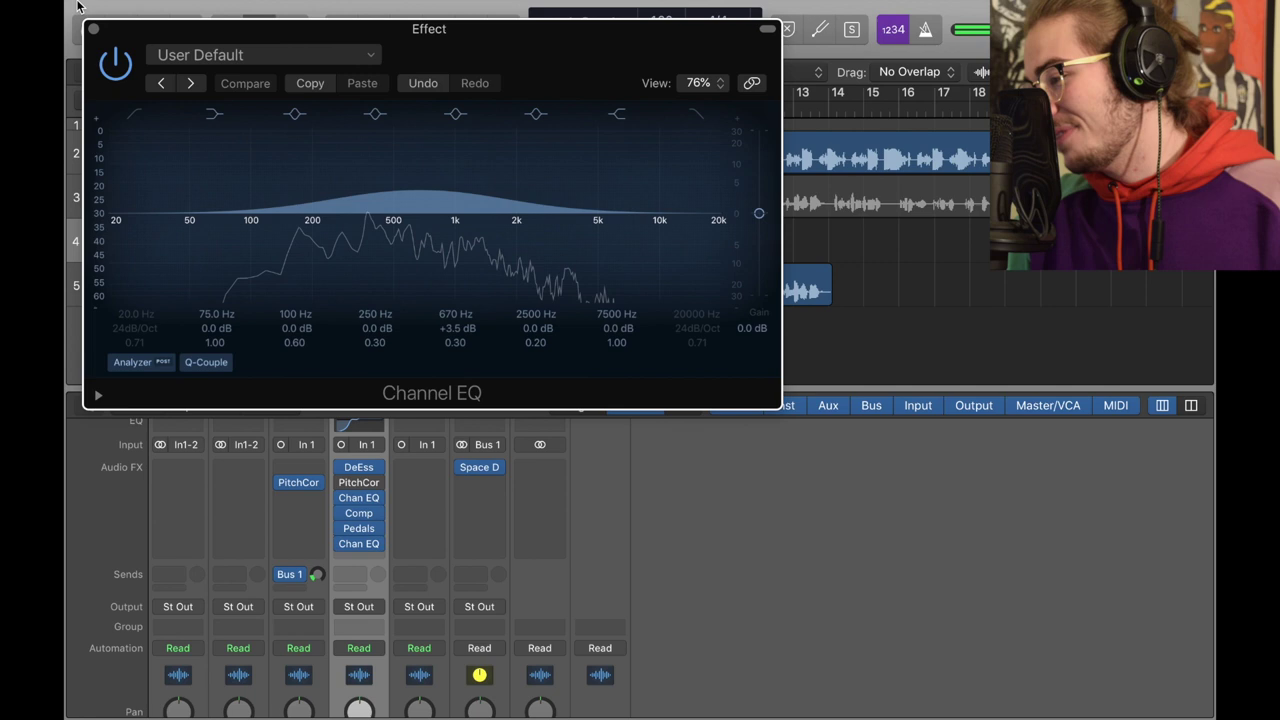
{"action": "left_click", "coordinate": [93, 28]}
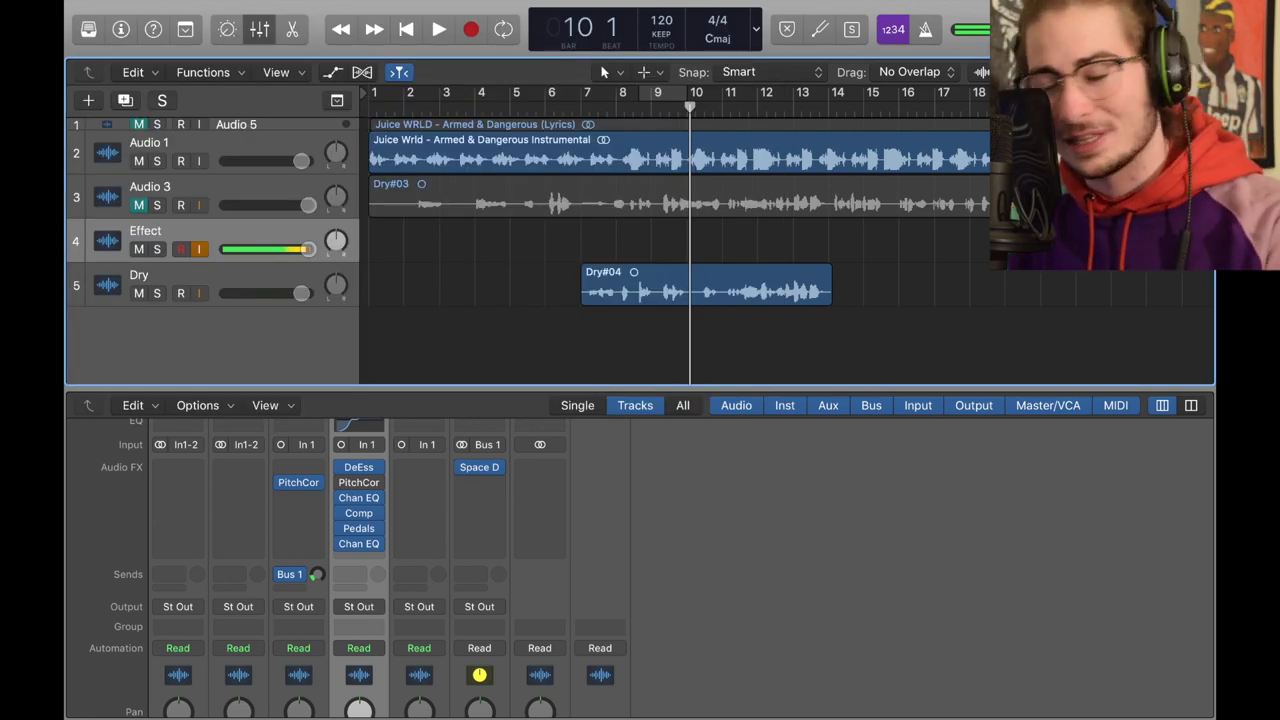
Step: Send the Effect channel to Bus 1 and load Space Designer (Mono->Stereo) on its aux
{"action": "left_click", "coordinate": [351, 577]}
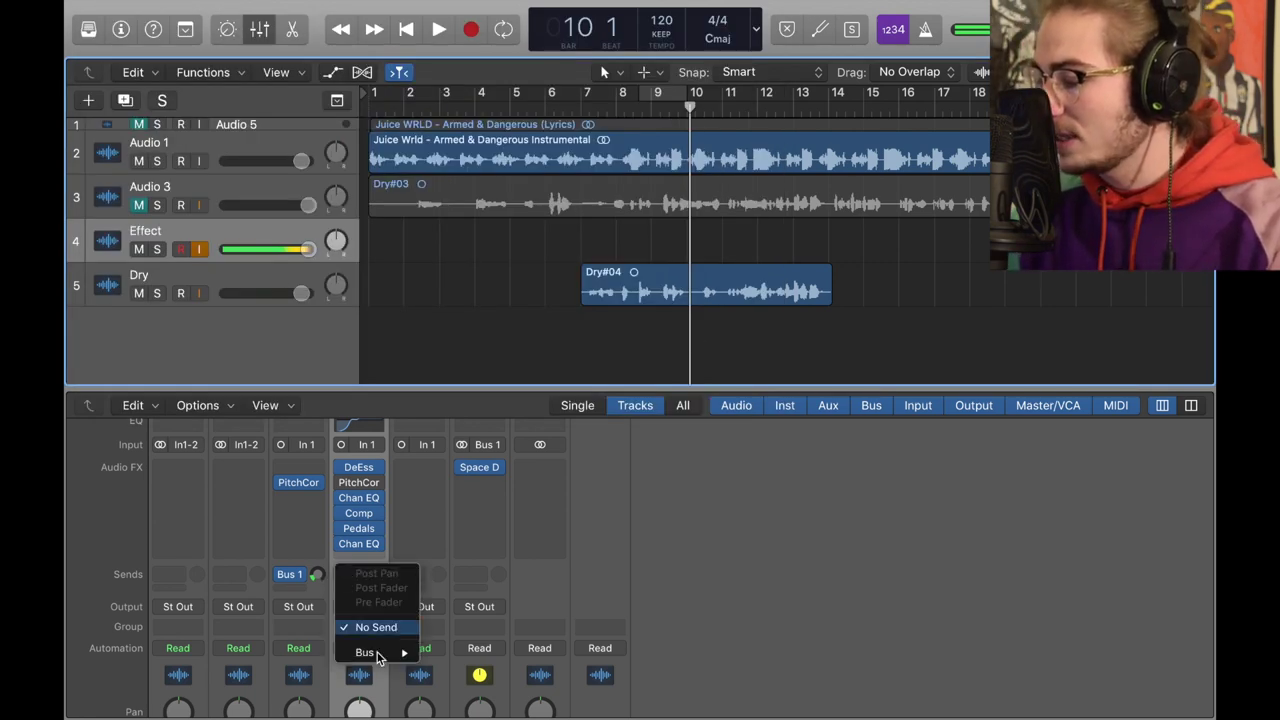
{"action": "mouse_move", "coordinate": [372, 652]}
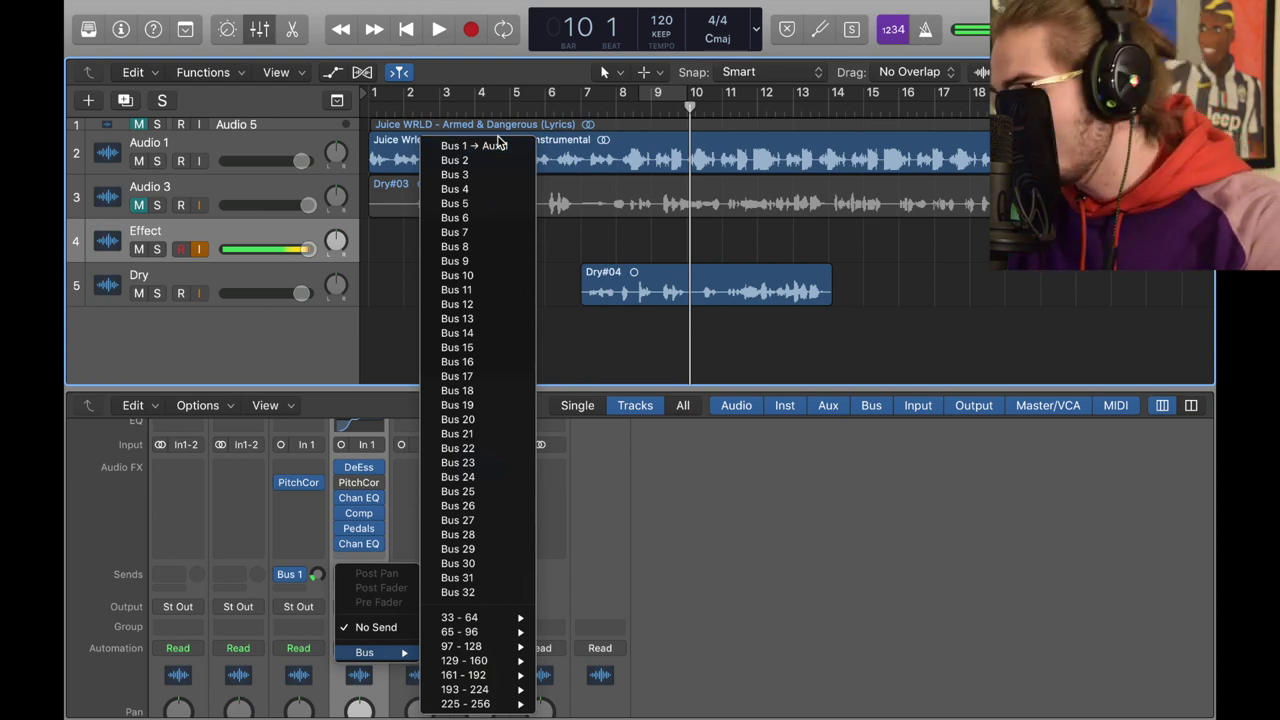
{"action": "left_click", "coordinate": [483, 147]}
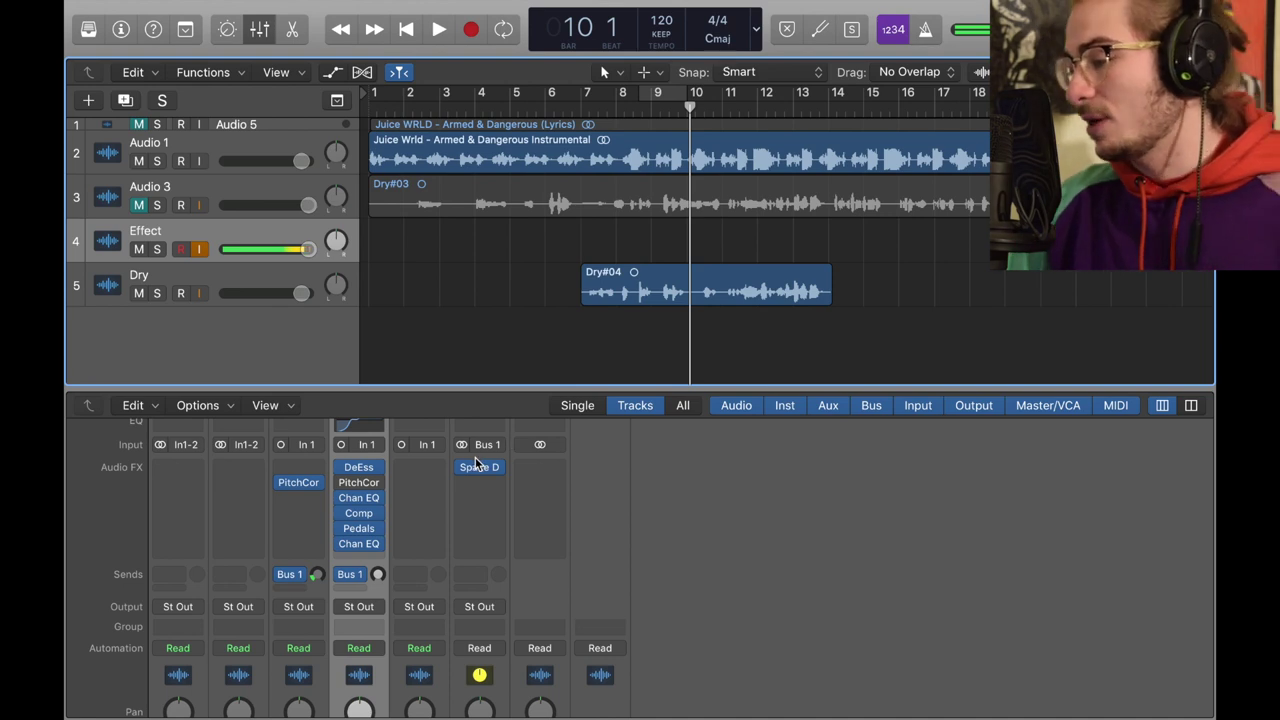
{"action": "left_click", "coordinate": [497, 470]}
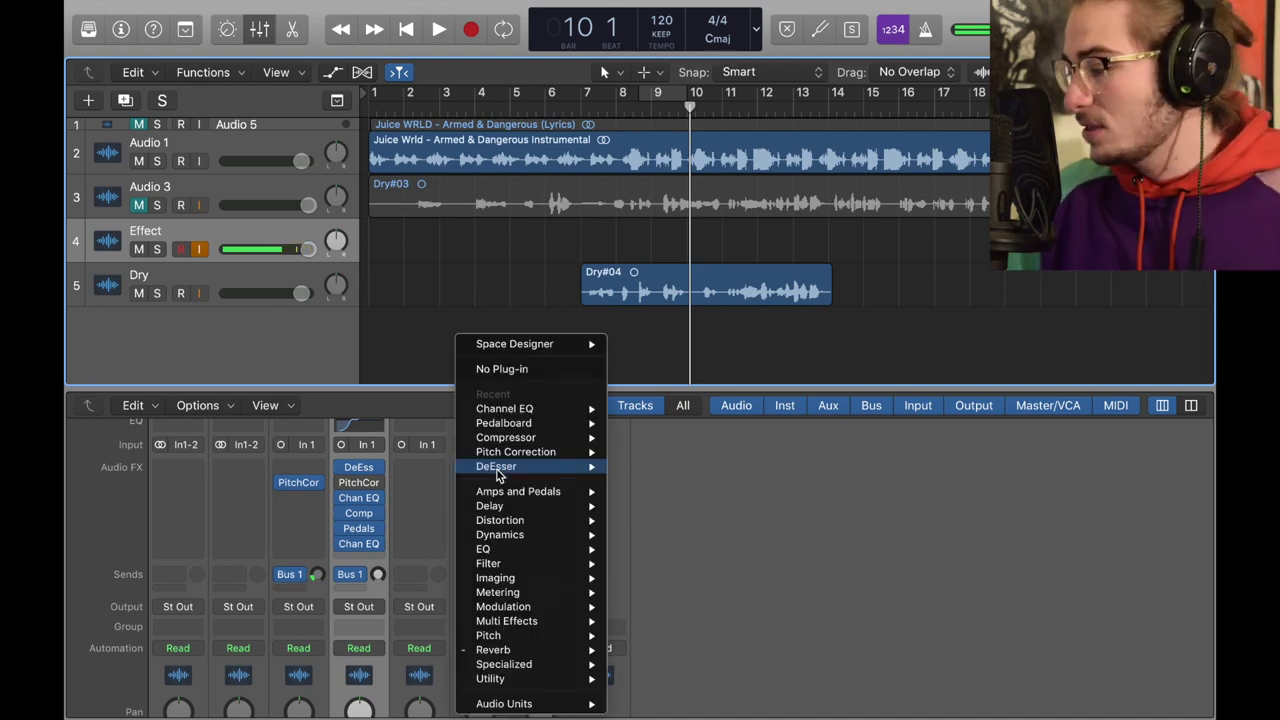
{"action": "mouse_move", "coordinate": [494, 650]}
{"action": "mouse_move", "coordinate": [666, 693]}
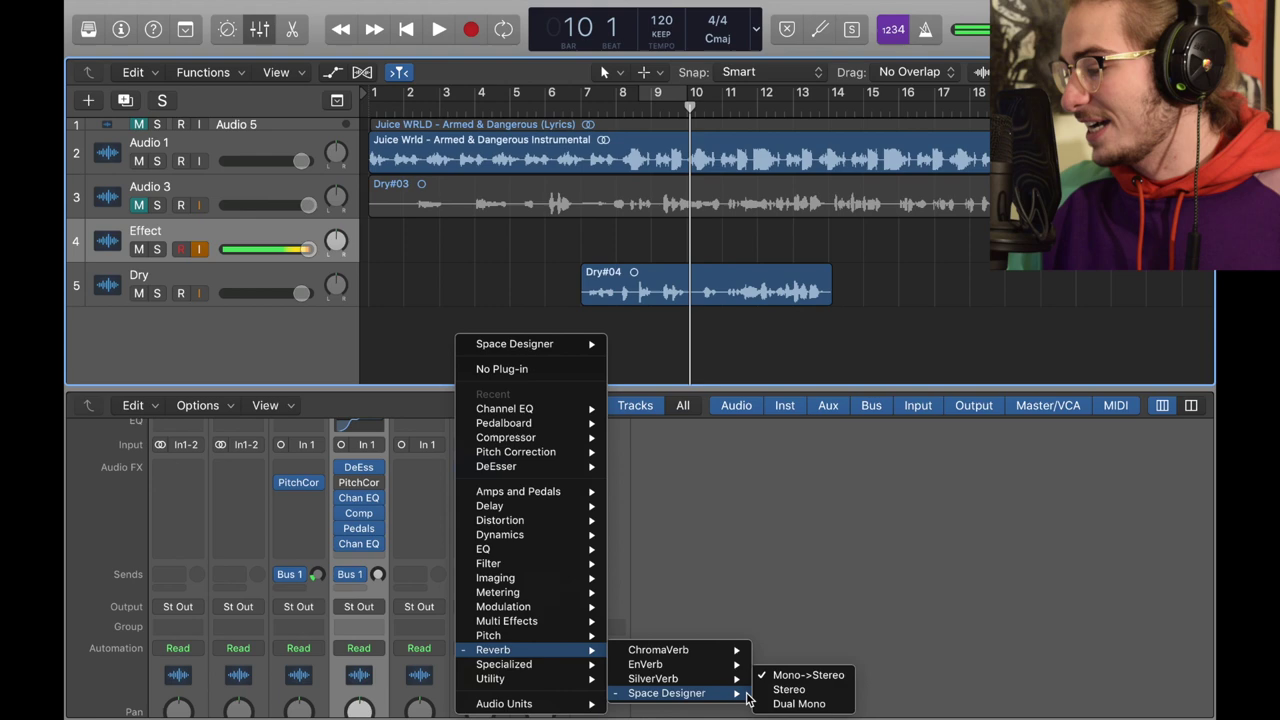
{"action": "left_click", "coordinate": [788, 689]}
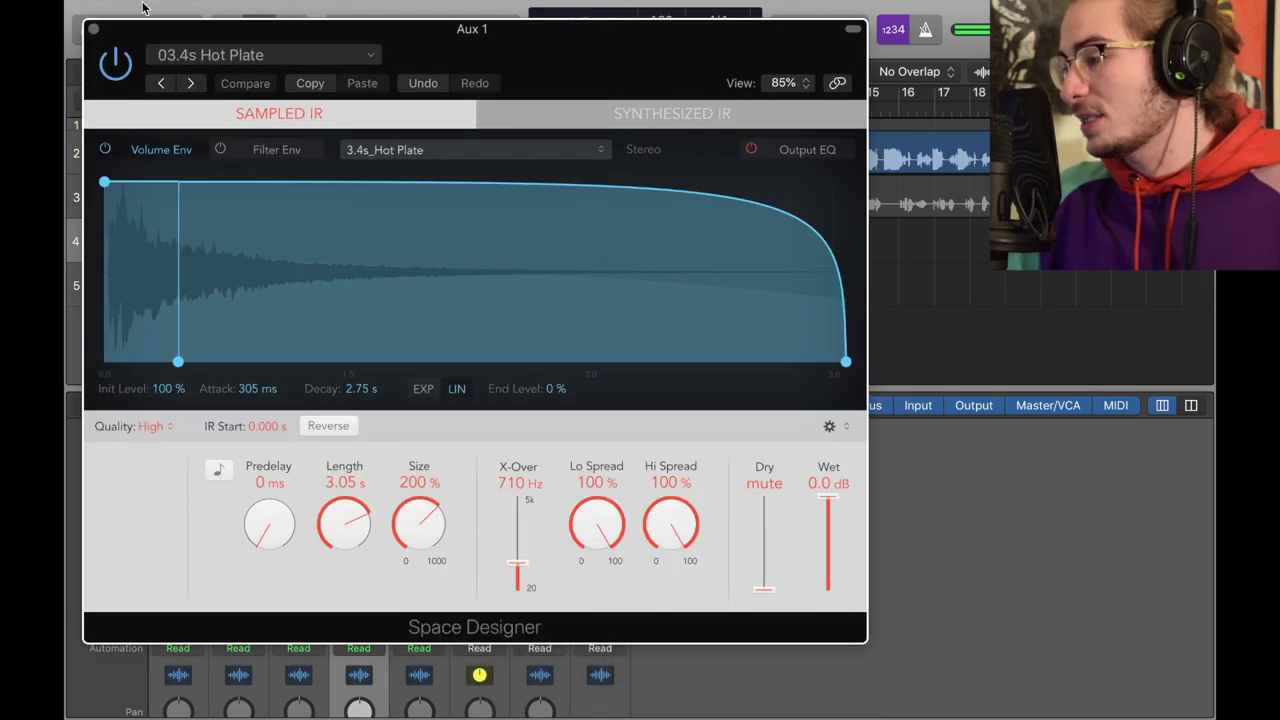
Step: Reselect the 03.4s Hot Plate reverb preset and close Space Designer
{"action": "left_click", "coordinate": [228, 62]}
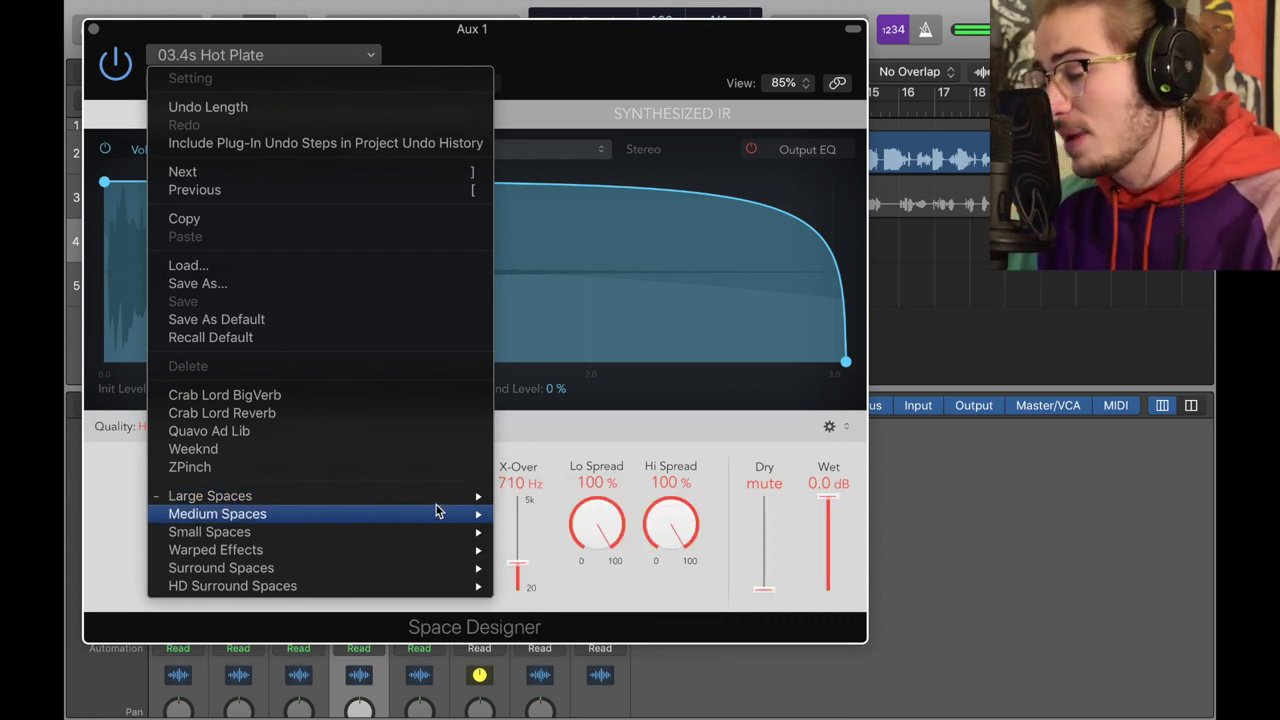
{"action": "left_click", "coordinate": [741, 625]}
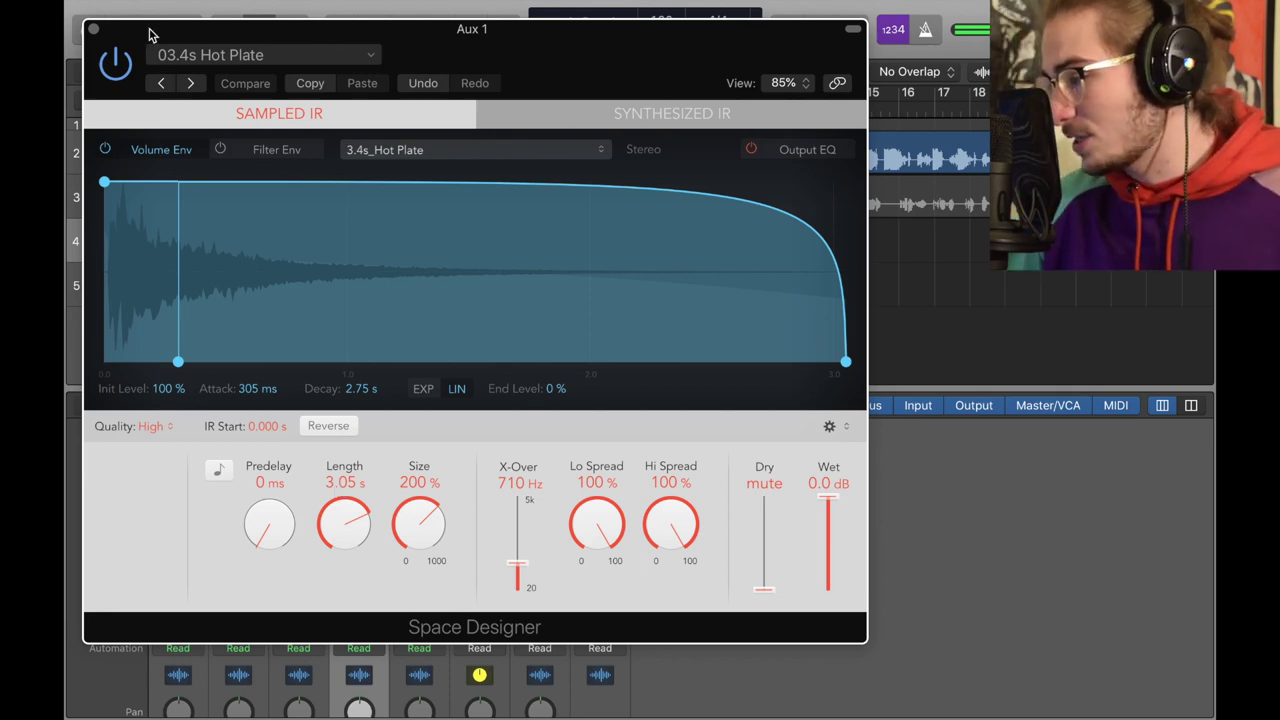
{"action": "left_click", "coordinate": [93, 27]}
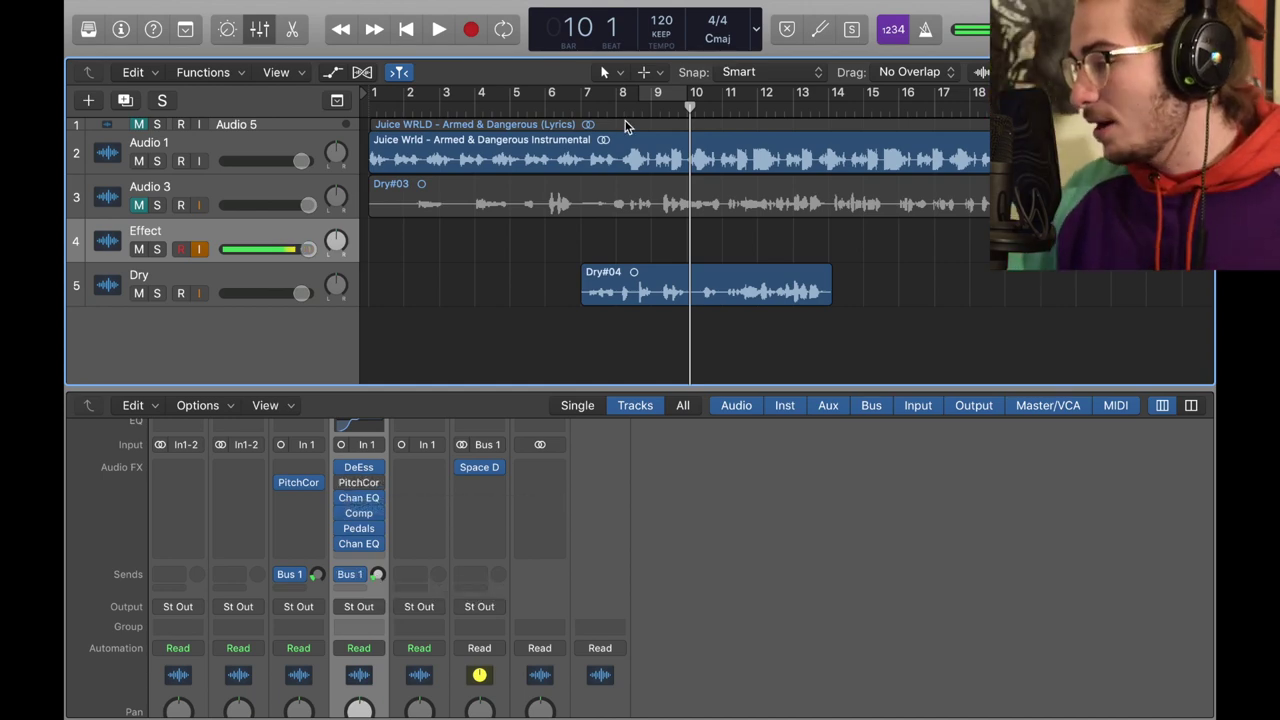
Step: Open the project Note Pad showing the song lyrics with Option-Command-P
{"action": "key", "text": "alt+super+p"}
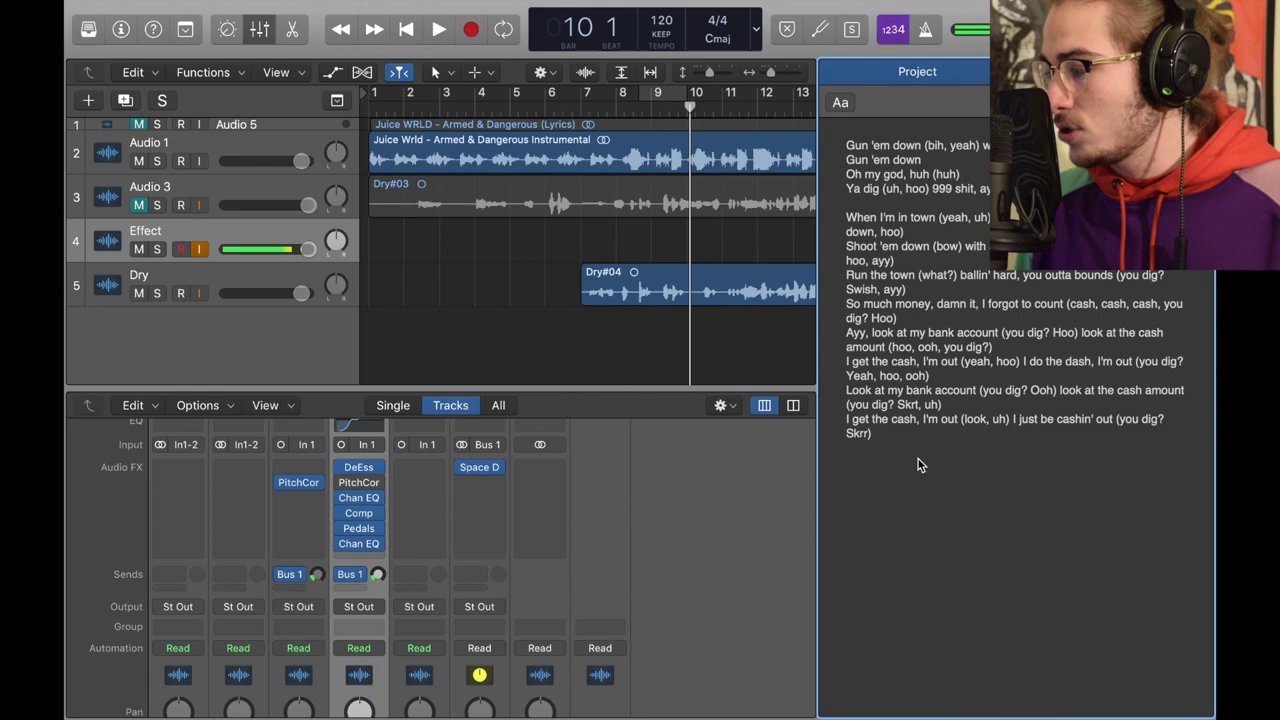